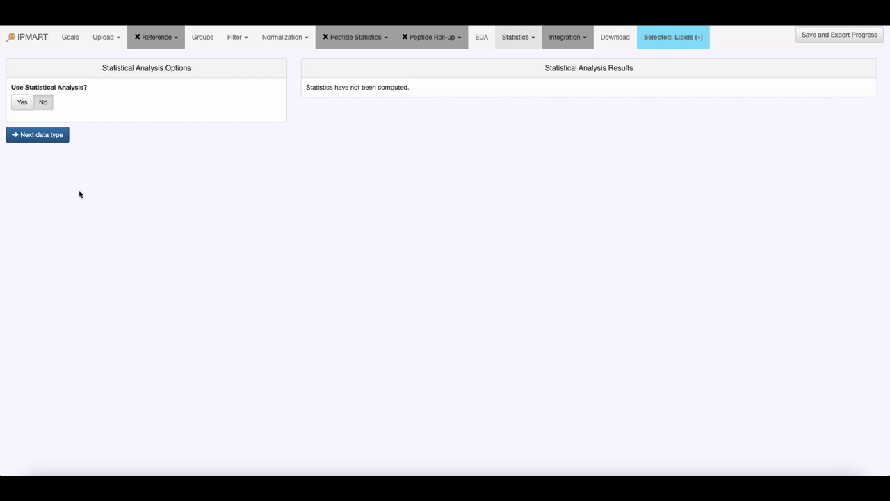
- Enable statistical analysis for the positive lipids data and perform SPLS-DA with Group as the main effect
{"action": "left_click", "coordinate": [23, 103]}
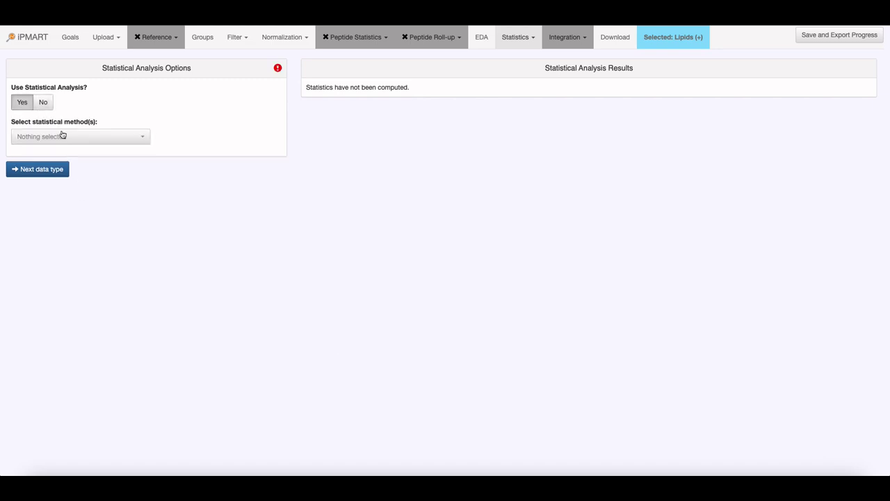
{"action": "left_click", "coordinate": [62, 136]}
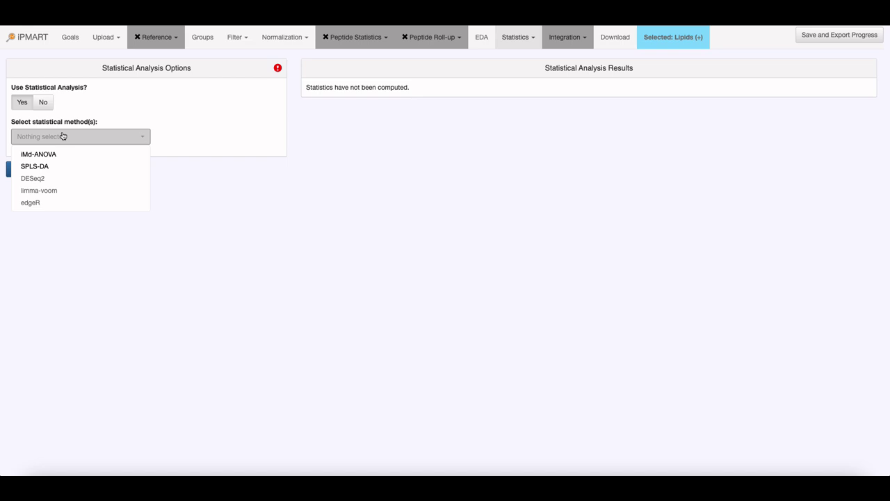
{"action": "left_click", "coordinate": [54, 168]}
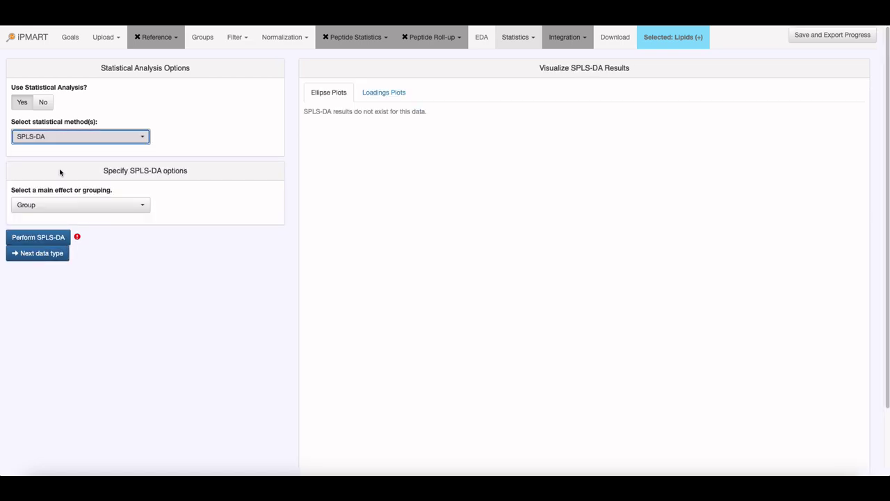
{"action": "left_click", "coordinate": [64, 208]}
{"action": "left_click", "coordinate": [66, 218]}
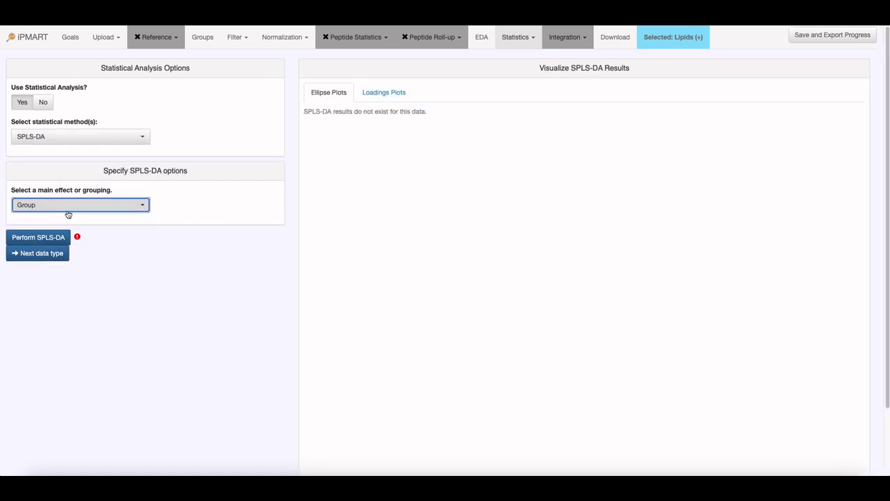
{"action": "left_click", "coordinate": [64, 236]}
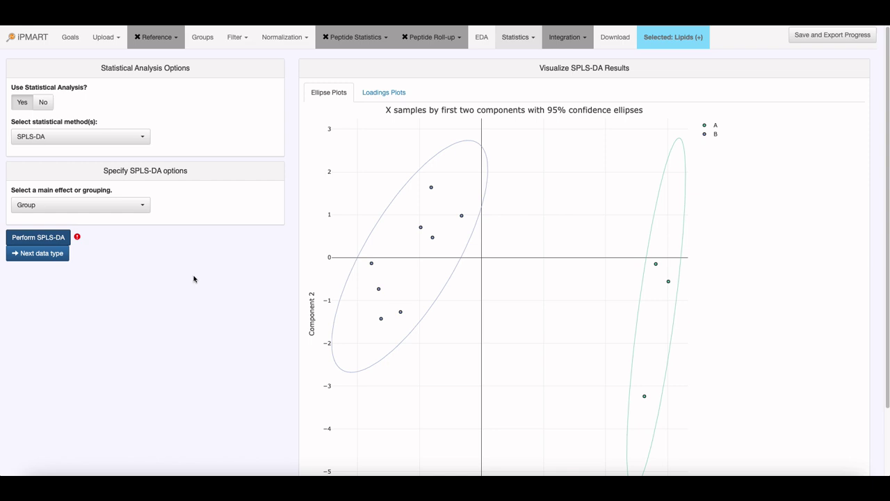
- Examine the SPLS-DA ellipse plot and the component 1 loadings plot for the positive lipids data
{"action": "left_click_drag", "start_coordinate": [884, 184], "coordinate": [886, 225]}
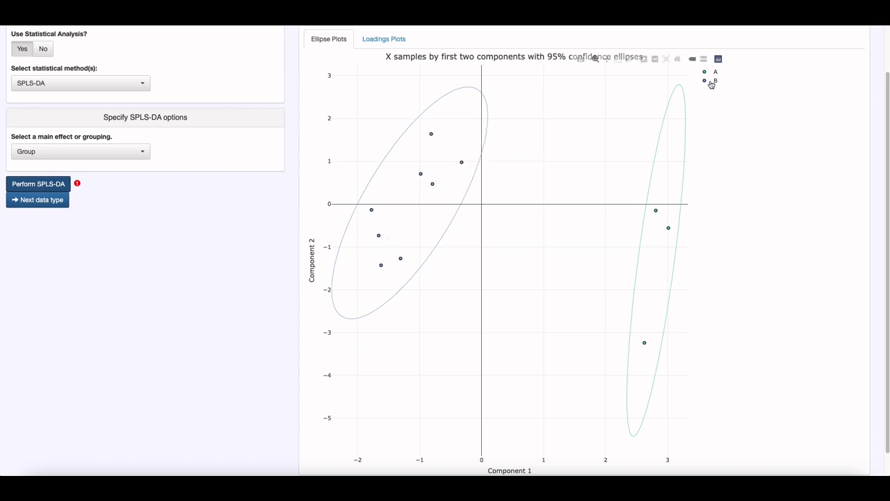
{"action": "left_click", "coordinate": [376, 40]}
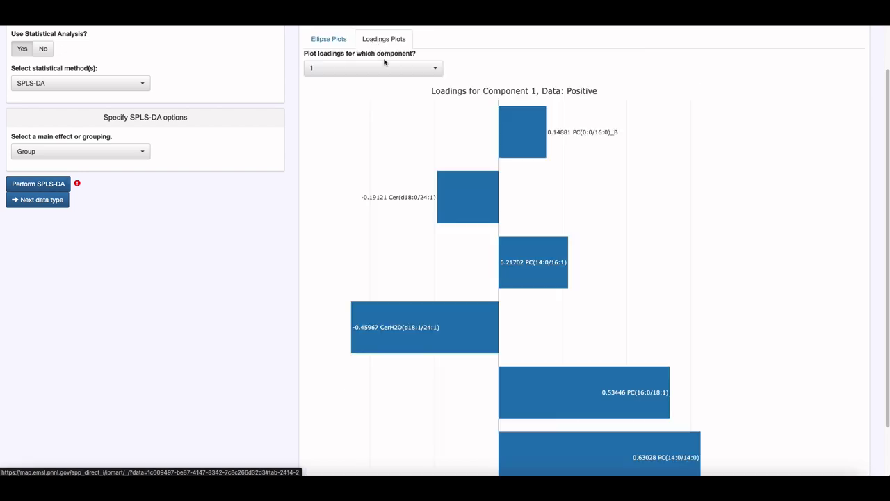
{"action": "scroll", "coordinate": [887, 229], "scroll_direction": "down", "scroll_amount": 2}
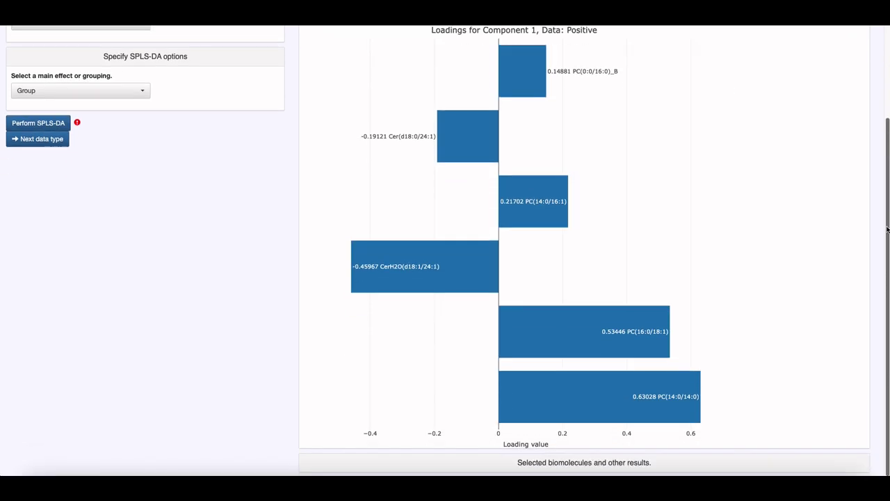
{"action": "scroll", "coordinate": [887, 214], "scroll_direction": "up", "scroll_amount": 3}
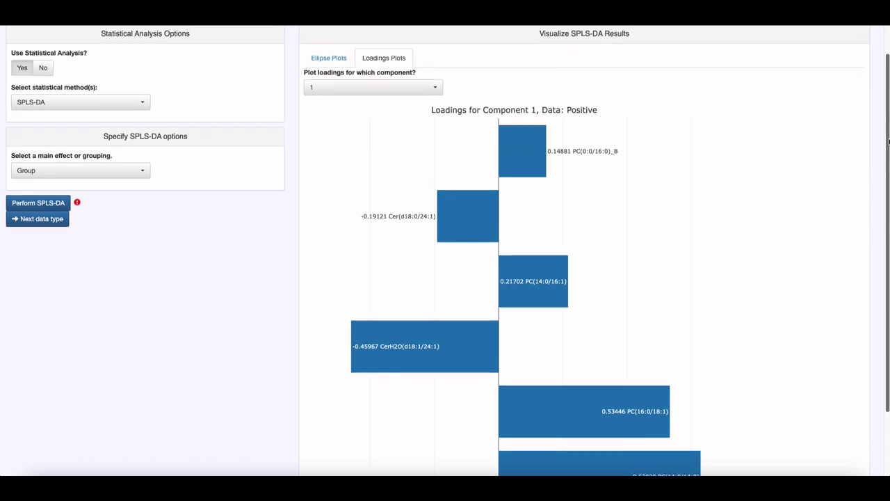
{"action": "scroll", "coordinate": [888, 214], "scroll_direction": "down", "scroll_amount": 3}
{"action": "scroll", "coordinate": [448, 251], "scroll_direction": "down", "scroll_amount": 1}
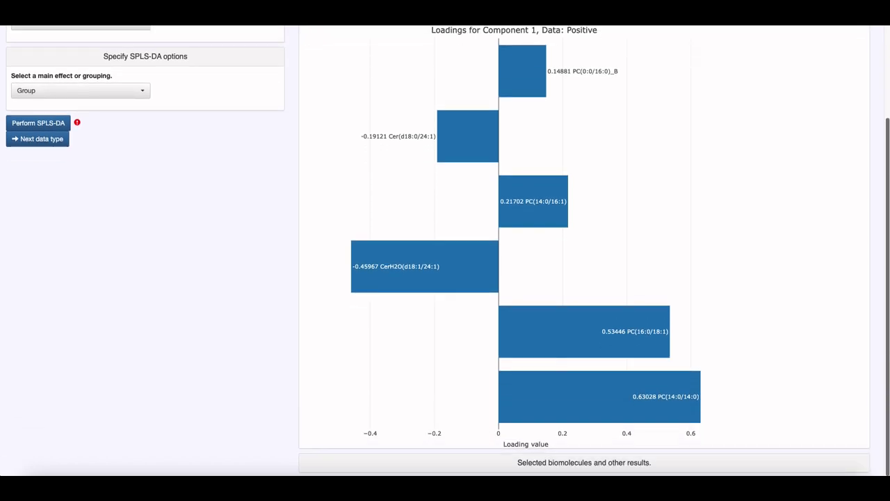
{"action": "scroll", "coordinate": [448, 251], "scroll_direction": "up", "scroll_amount": 2}
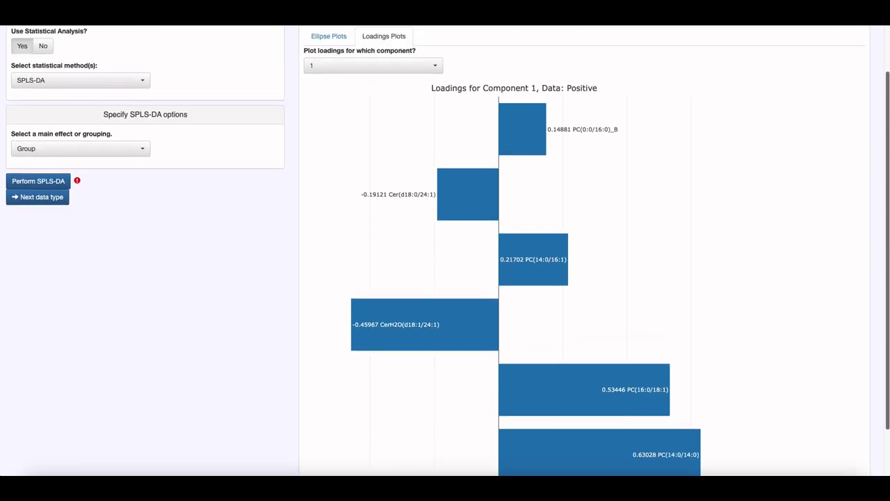
- Plot the SPLS-DA loadings for component 2 of the positive lipids data and examine the whole chart
{"action": "left_click", "coordinate": [403, 52]}
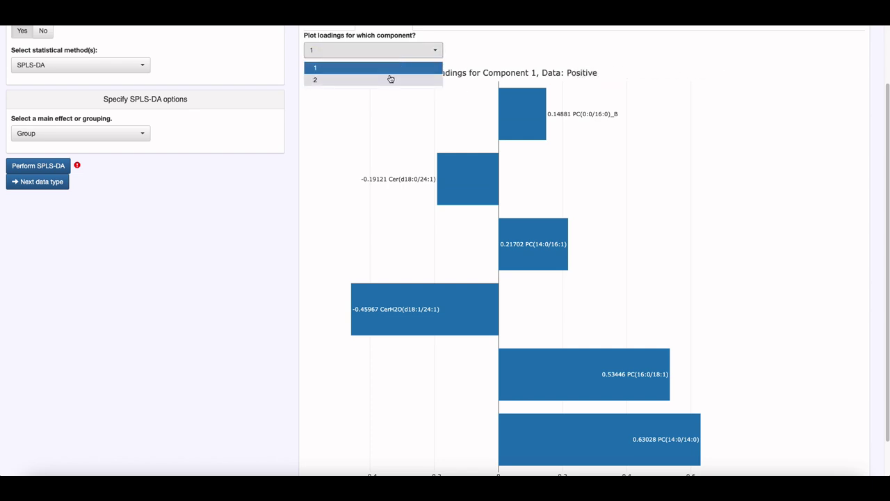
{"action": "left_click", "coordinate": [390, 79]}
{"action": "scroll", "coordinate": [887, 143], "scroll_direction": "down", "scroll_amount": 1}
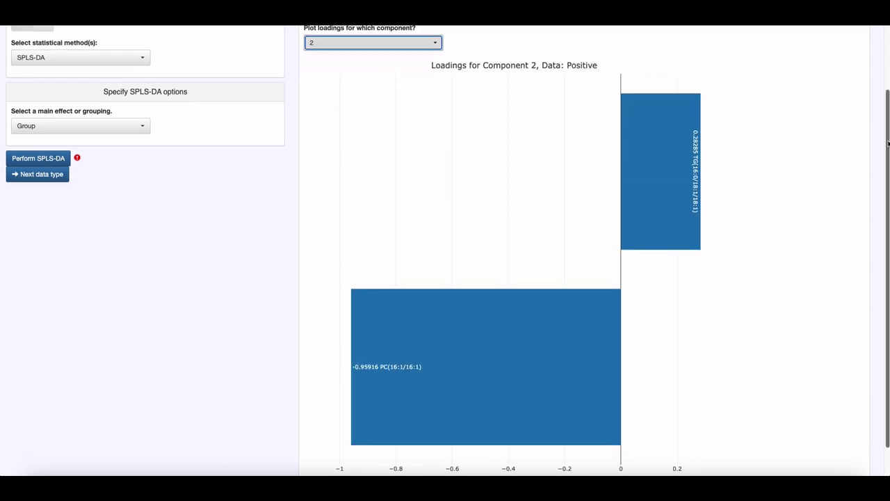
{"action": "scroll", "coordinate": [887, 142], "scroll_direction": "down", "scroll_amount": 1}
{"action": "scroll", "coordinate": [888, 136], "scroll_direction": "up", "scroll_amount": 2}
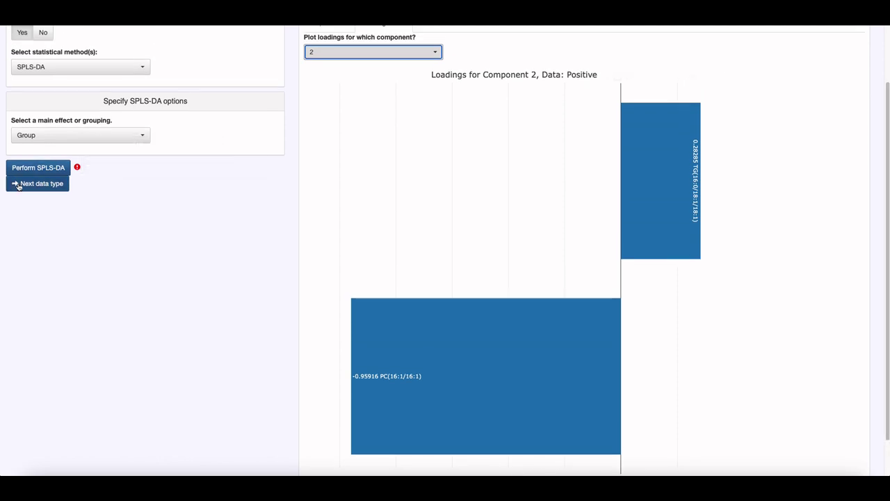
- Move on to the GC-MS data, enable statistical analysis and perform SPLS-DA with the Group effect
{"action": "left_click", "coordinate": [21, 184]}
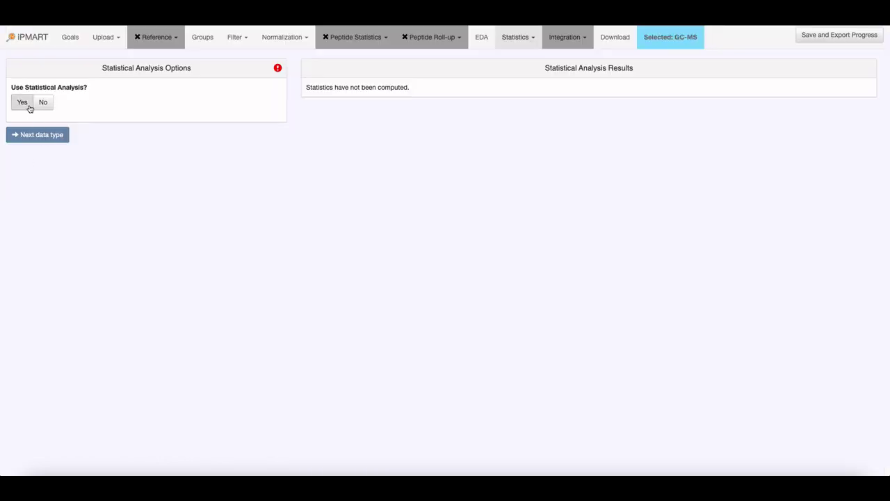
{"action": "left_click", "coordinate": [25, 103]}
{"action": "left_click", "coordinate": [38, 136]}
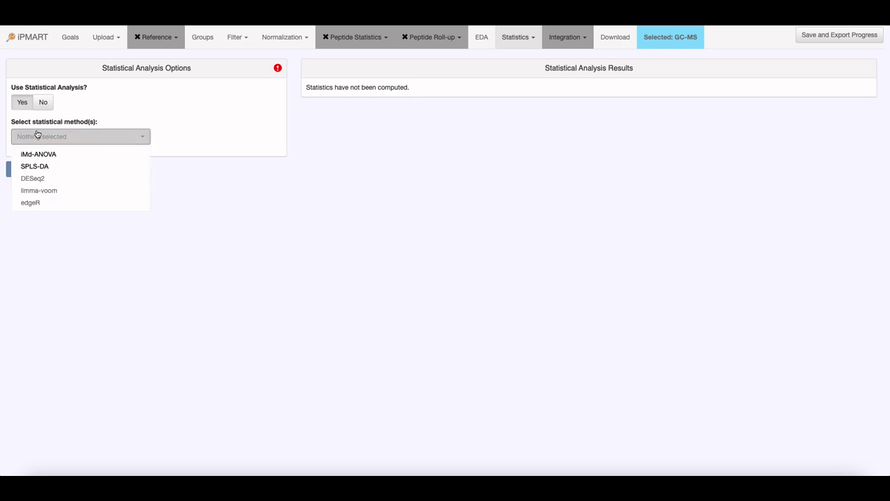
{"action": "left_click", "coordinate": [44, 170]}
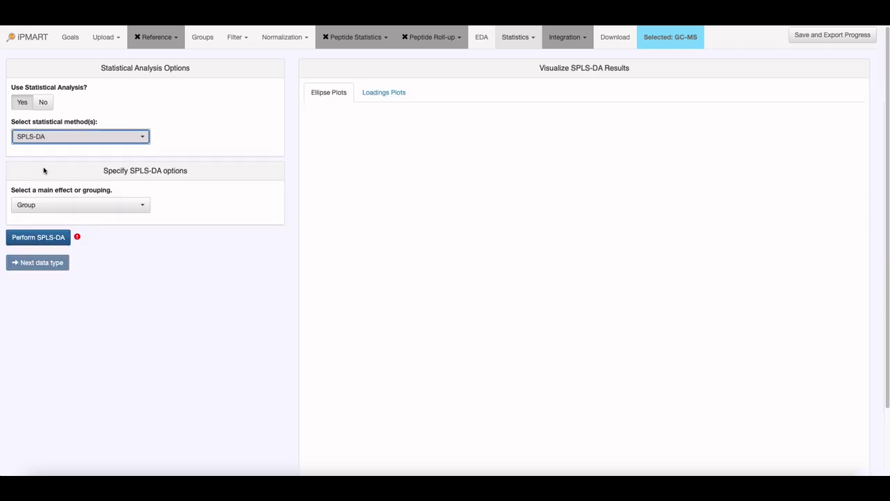
{"action": "left_click", "coordinate": [63, 236]}
- Examine the SPLS-DA loadings plot for component 1 of the GC-MS data
{"action": "left_click", "coordinate": [380, 91]}
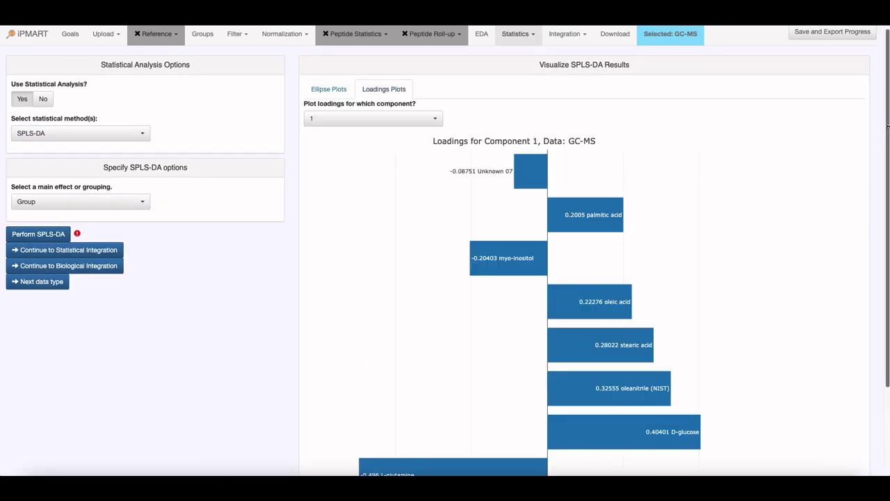
{"action": "scroll", "coordinate": [887, 131], "scroll_direction": "down", "scroll_amount": 3}
{"action": "scroll", "coordinate": [513, 144], "scroll_direction": "up", "scroll_amount": 2}
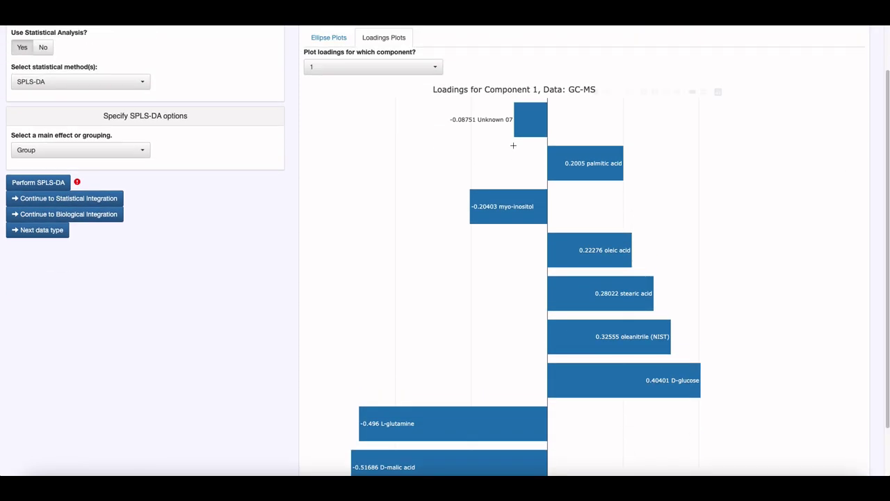
- Plot the SPLS-DA loadings for component 2 of the GC-MS data and examine the chart
{"action": "left_click", "coordinate": [358, 67]}
{"action": "left_click", "coordinate": [356, 95]}
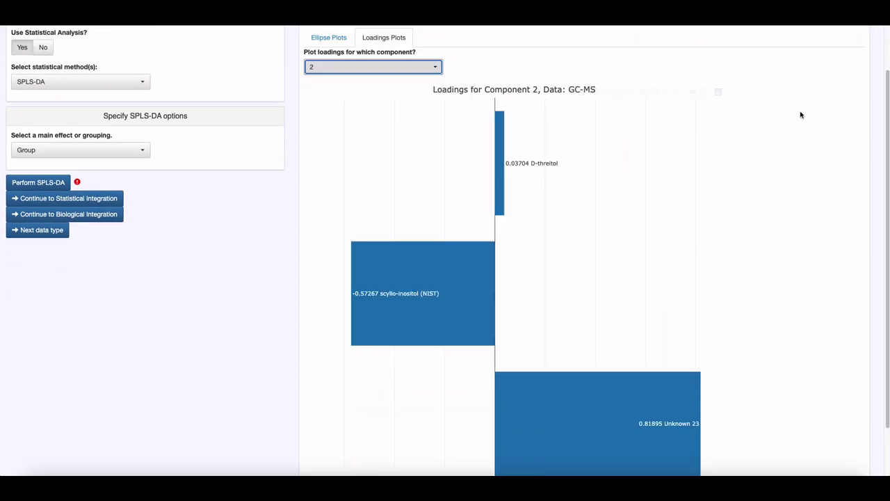
{"action": "scroll", "coordinate": [886, 217], "scroll_direction": "down", "scroll_amount": 2}
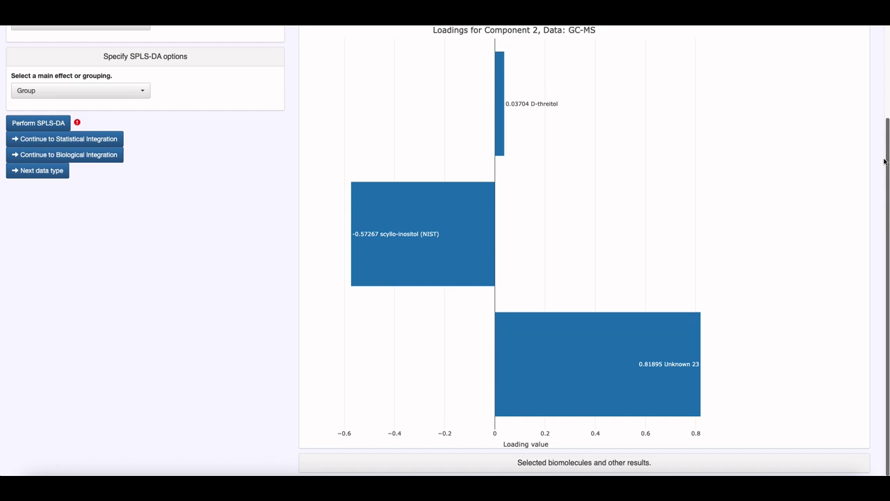
{"action": "scroll", "coordinate": [885, 162], "scroll_direction": "up", "scroll_amount": 2}
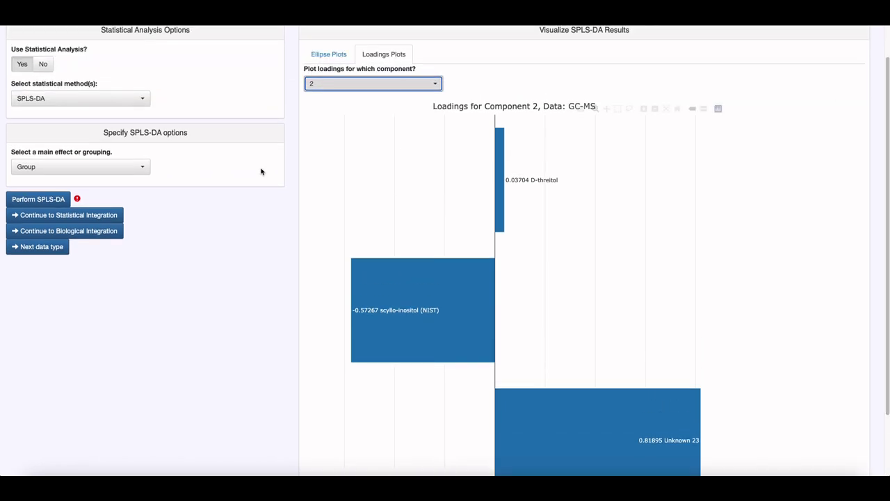
- Continue to statistical integration and run a regression SPLS analysis with Positive as dataset X and GC-MS as dataset Y
{"action": "left_click", "coordinate": [101, 215]}
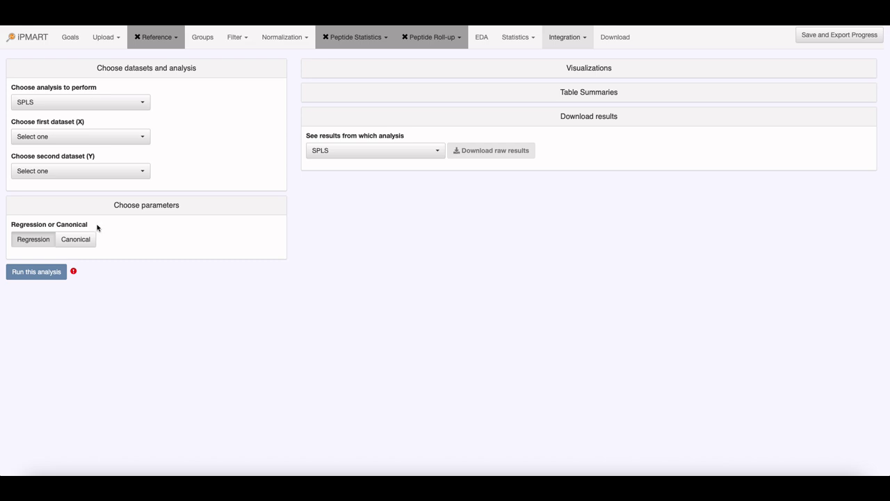
{"action": "left_click", "coordinate": [59, 136]}
{"action": "left_click", "coordinate": [46, 167]}
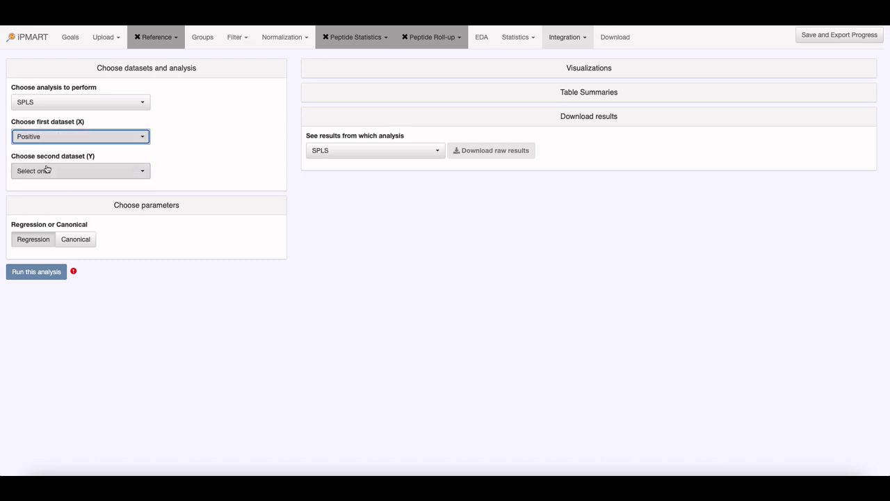
{"action": "left_click", "coordinate": [47, 169]}
{"action": "left_click", "coordinate": [60, 201]}
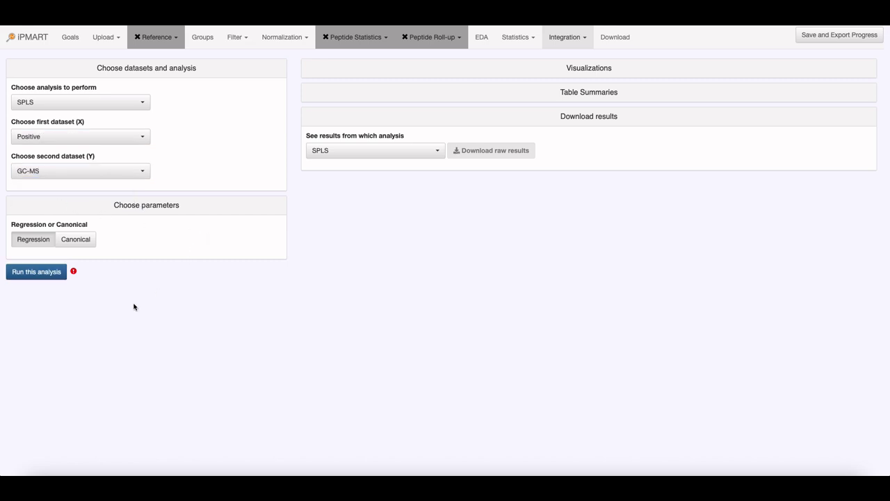
{"action": "left_click", "coordinate": [60, 277]}
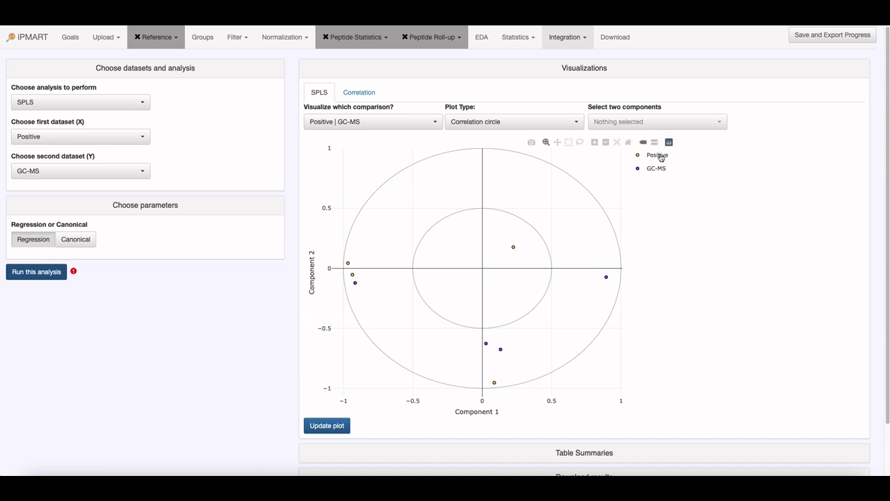
- Check the comparison and plot type choices, and select components 1 and 2 for the correlation circle
{"action": "left_click", "coordinate": [426, 128]}
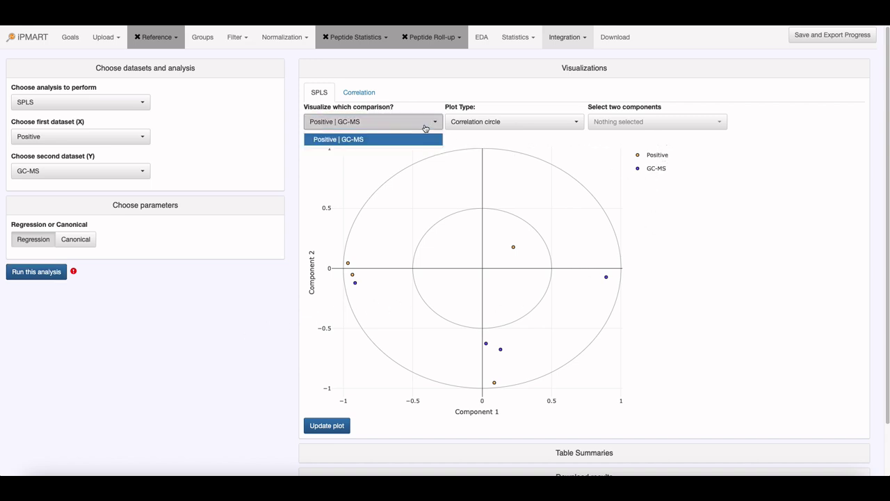
{"action": "left_click", "coordinate": [480, 125]}
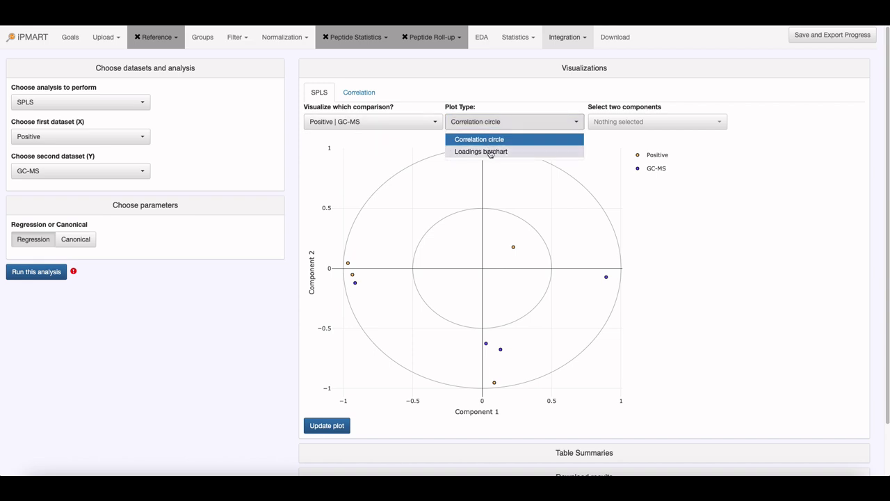
{"action": "left_click", "coordinate": [596, 125]}
{"action": "left_click", "coordinate": [601, 140]}
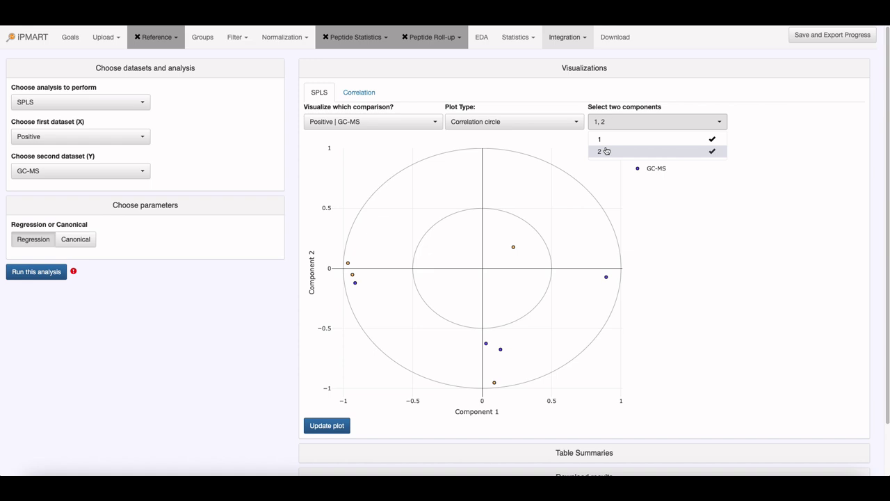
{"action": "left_click", "coordinate": [773, 173]}
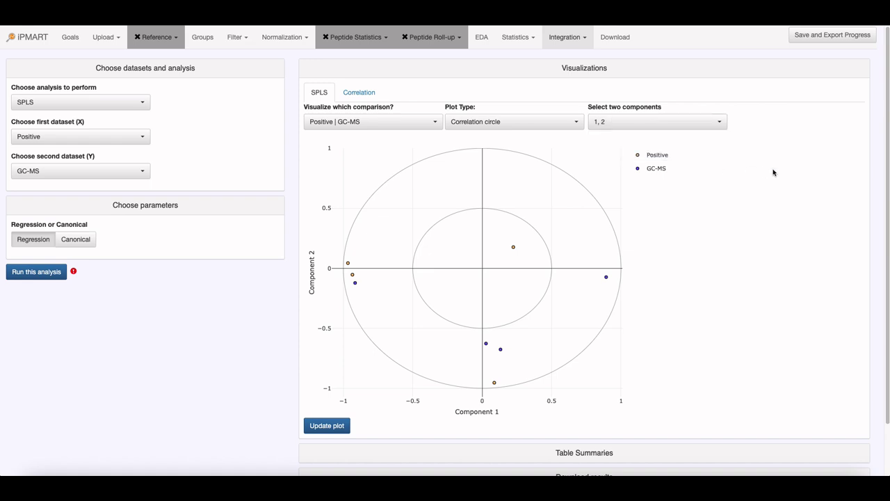
- View the SPLS results as a loadings barchart, and set the plot type back to correlation circle
{"action": "left_click", "coordinate": [534, 131]}
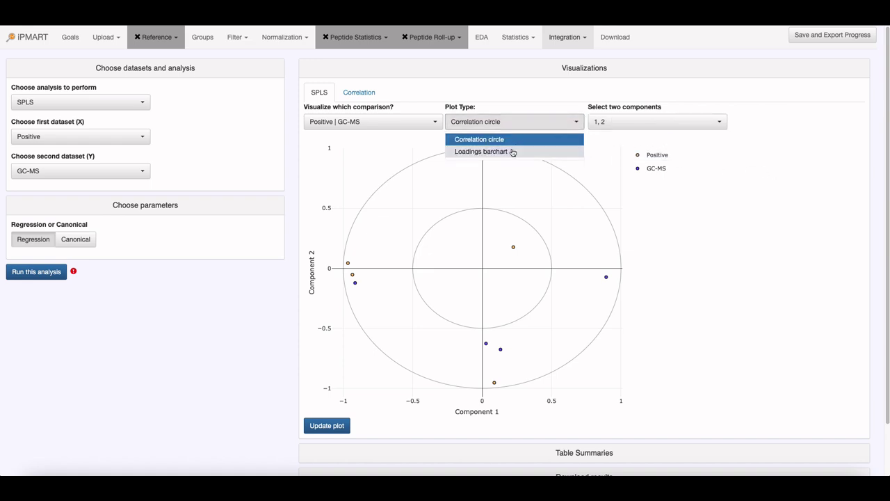
{"action": "left_click", "coordinate": [512, 152]}
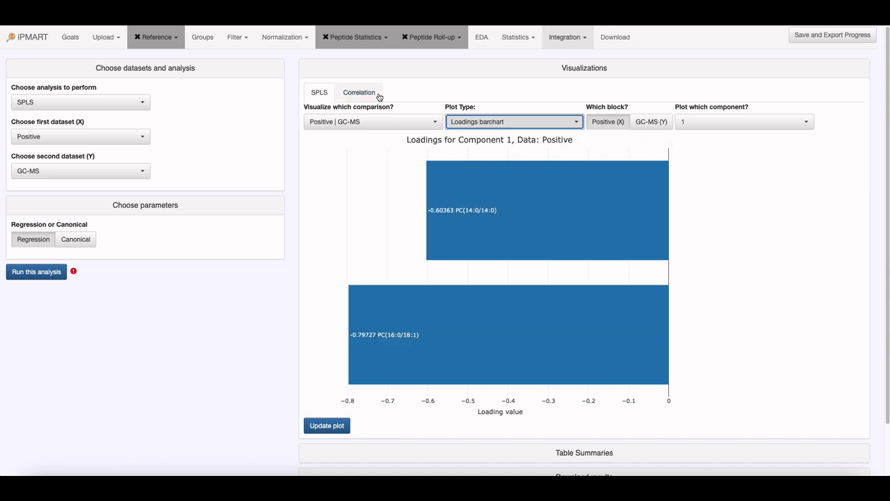
{"action": "left_click", "coordinate": [466, 120]}
{"action": "left_click", "coordinate": [469, 137]}
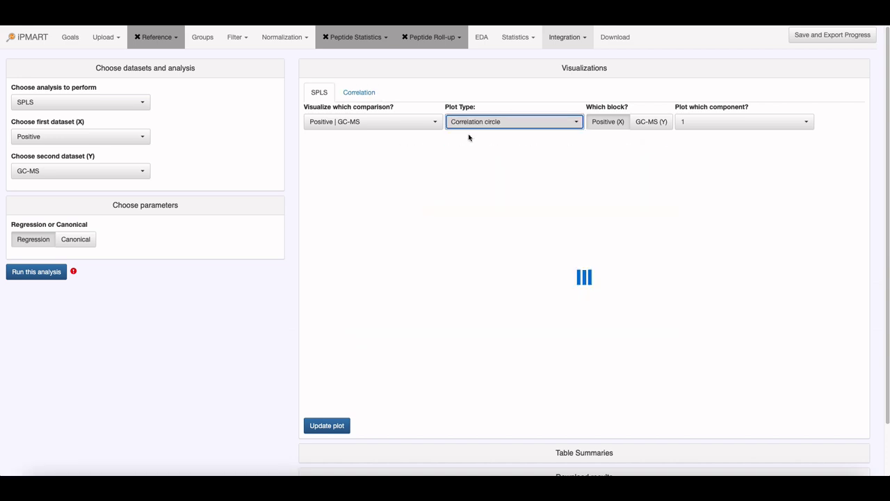
- Check the correlation visualizations and return to the SPLS plot
{"action": "left_click", "coordinate": [359, 92]}
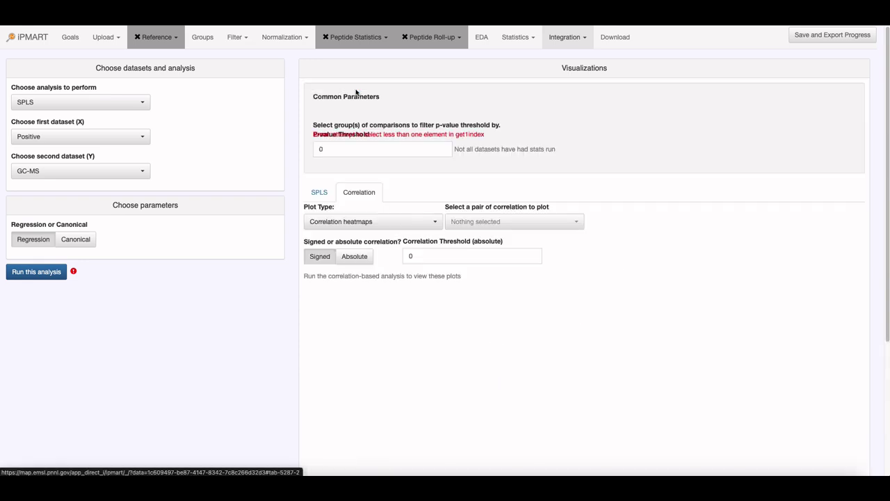
{"action": "left_click", "coordinate": [319, 194]}
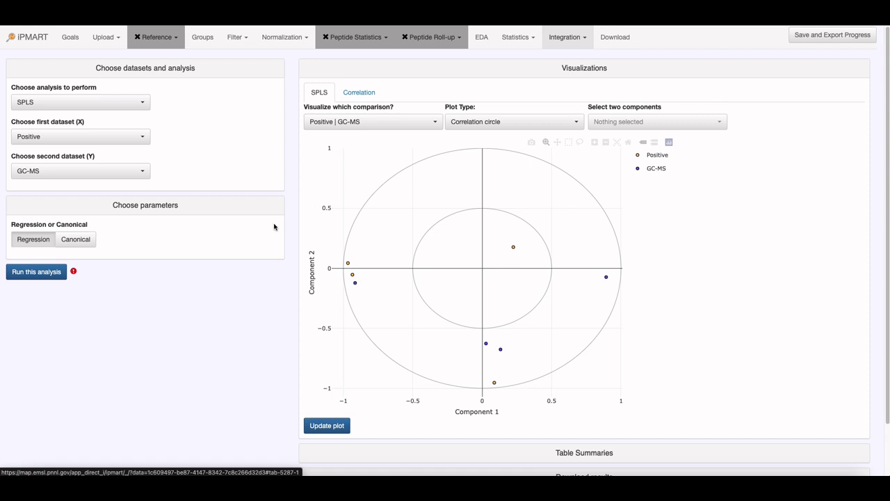
- Rerun the SPLS analysis of Positive and GC-MS in Canonical mode and view the resulting correlation circle
{"action": "left_click", "coordinate": [81, 239]}
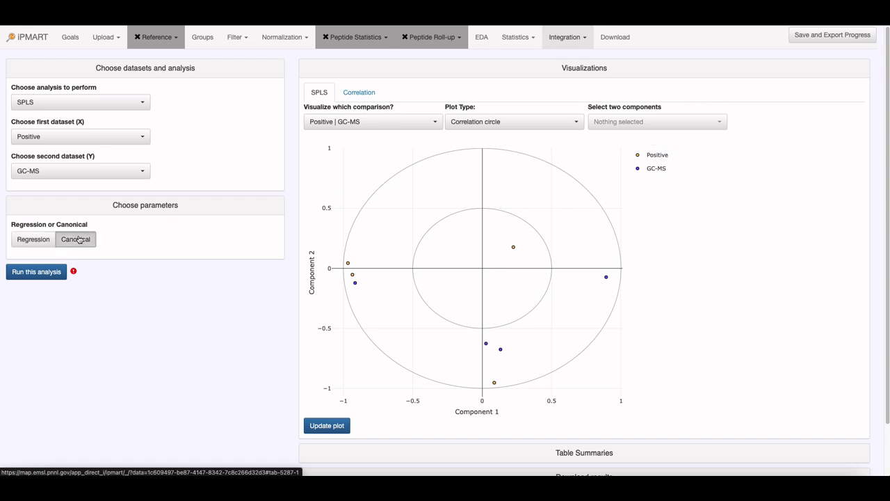
{"action": "left_click", "coordinate": [57, 276]}
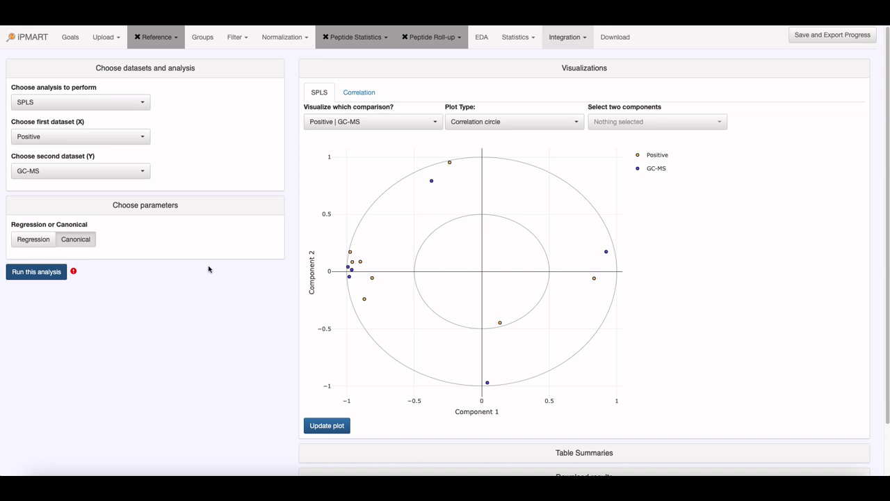
{"action": "mouse_move", "coordinate": [610, 253]}
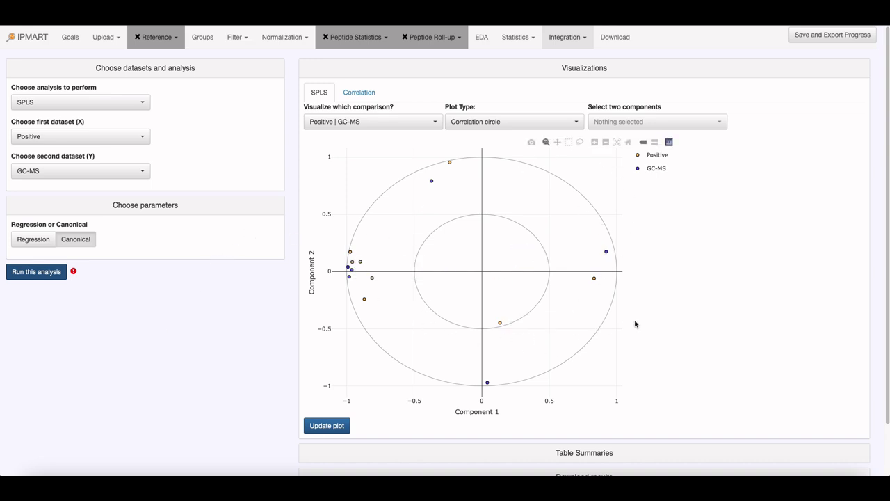
- Switch the analysis to Correlation-based and run it on the Positive and GC-MS datasets with Pearson correlation
{"action": "left_click", "coordinate": [91, 105]}
{"action": "left_click", "coordinate": [48, 131]}
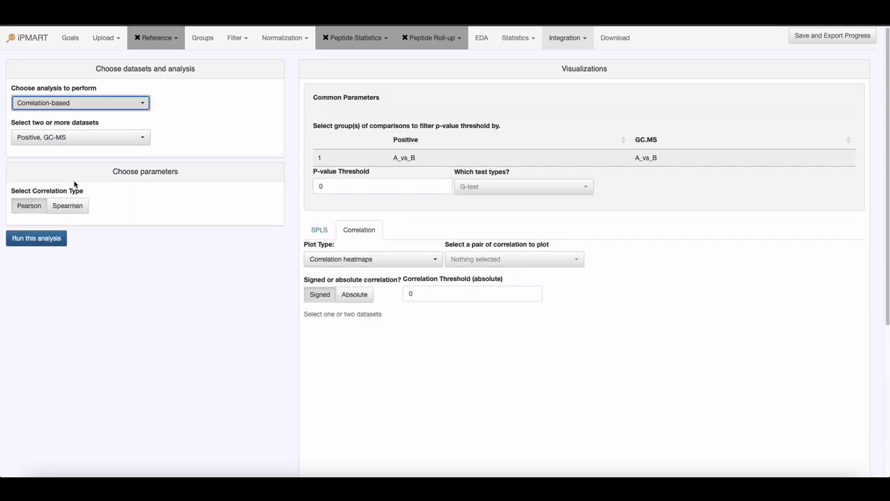
{"action": "left_click", "coordinate": [56, 243]}
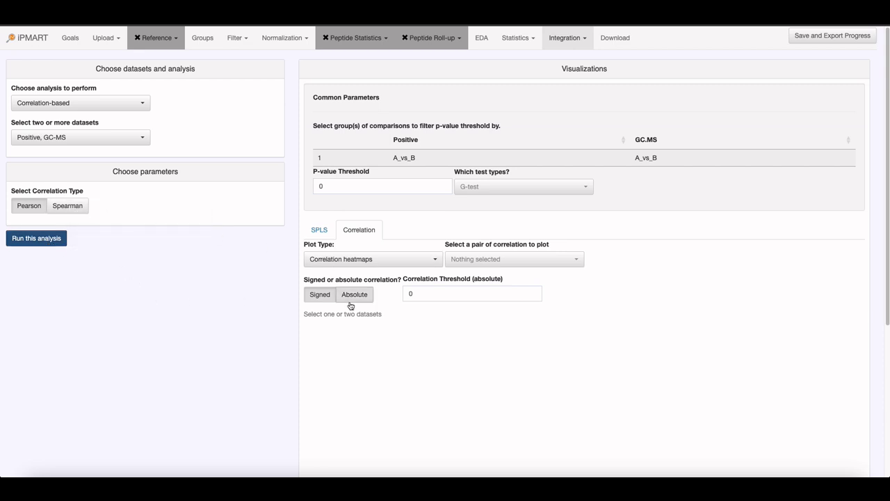
- Plot the signed correlation heatmap for the Positive and GC-MS pair, and redraw it with absolute correlation
{"action": "left_click", "coordinate": [519, 262]}
{"action": "left_click", "coordinate": [501, 276]}
{"action": "left_click", "coordinate": [567, 288]}
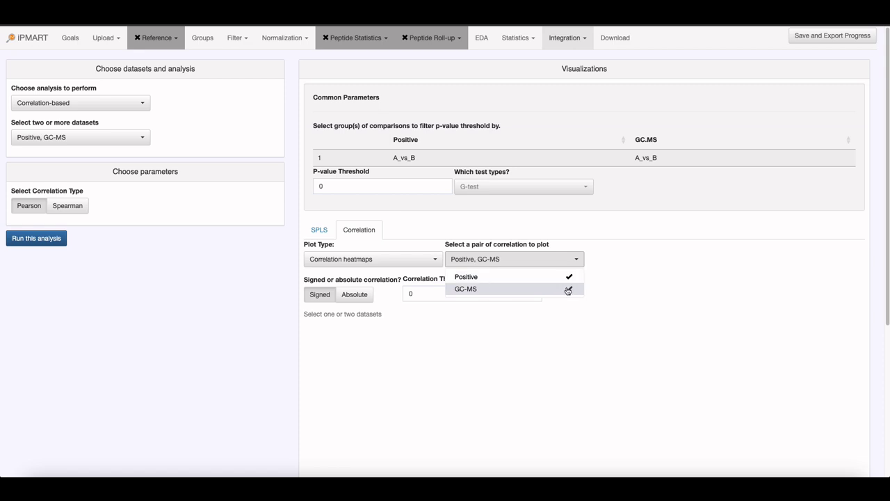
{"action": "left_click", "coordinate": [790, 274]}
{"action": "scroll", "coordinate": [884, 264], "scroll_direction": "down", "scroll_amount": 5}
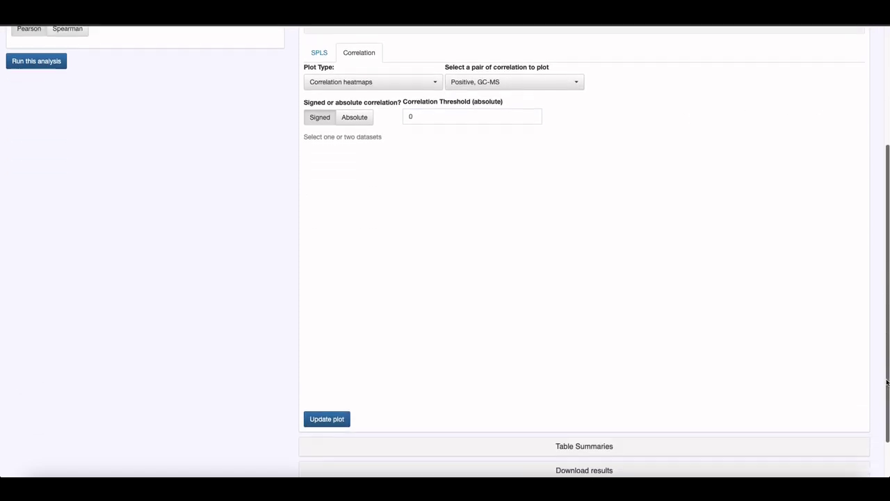
{"action": "left_click", "coordinate": [325, 418]}
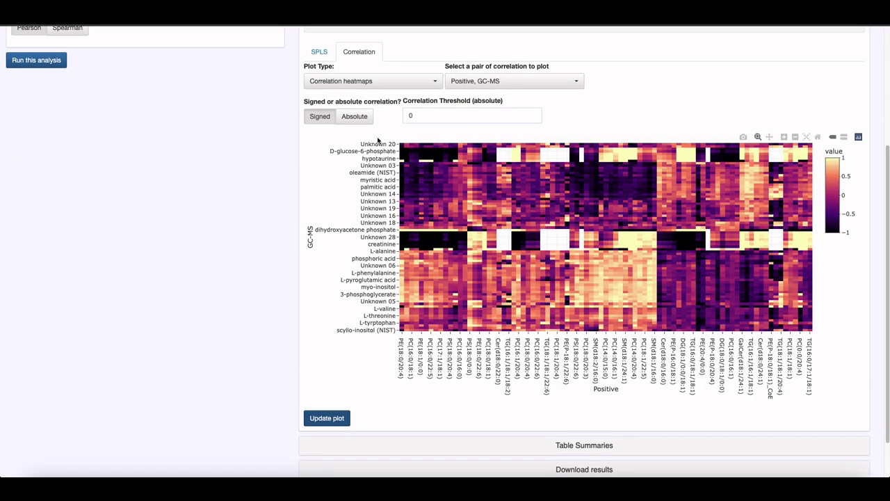
{"action": "left_click", "coordinate": [365, 115]}
{"action": "left_click", "coordinate": [338, 419]}
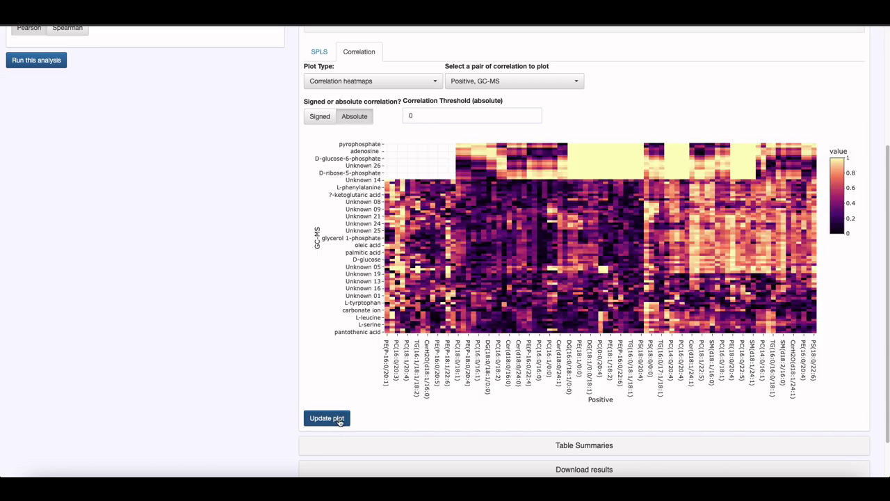
- Rerun the correlation analysis with Spearman as the correlation type and update the absolute correlation heatmap
{"action": "scroll", "coordinate": [881, 199], "scroll_direction": "up", "scroll_amount": 4}
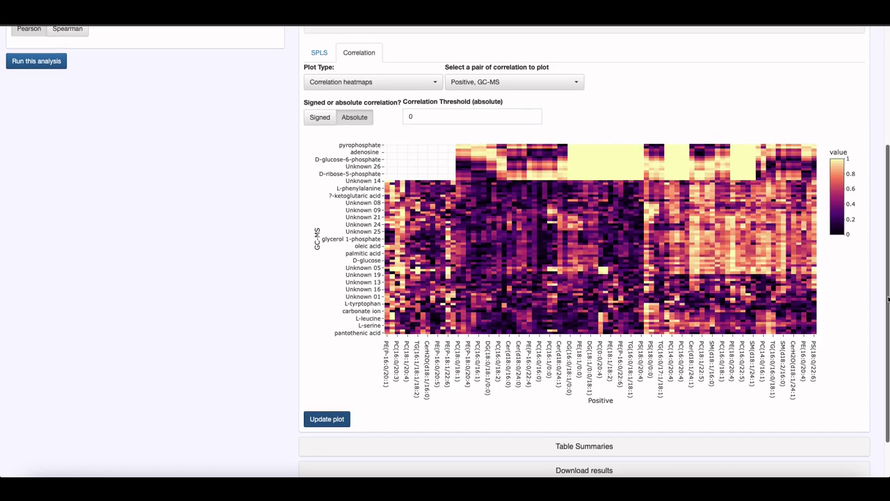
{"action": "left_click", "coordinate": [72, 185]}
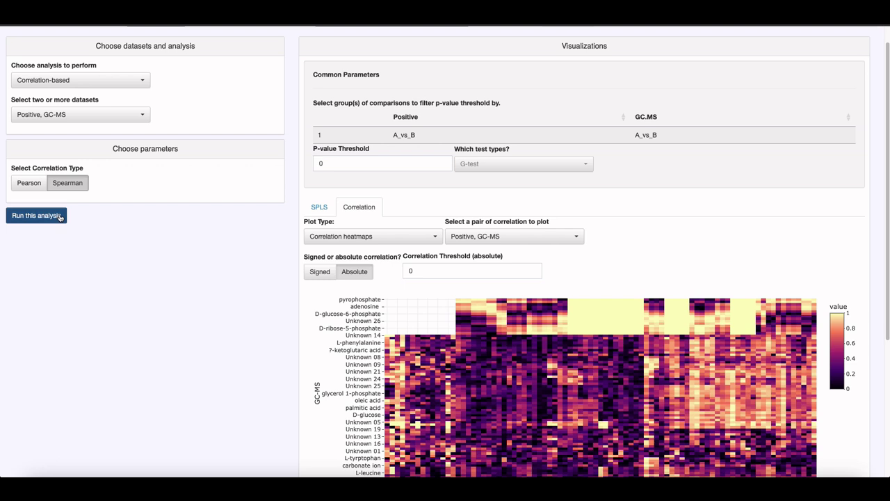
{"action": "left_click", "coordinate": [60, 217]}
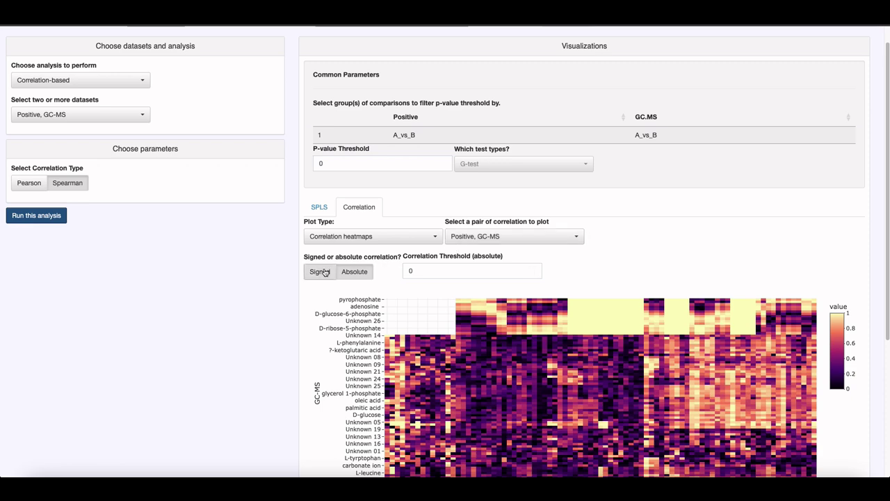
{"action": "left_click", "coordinate": [354, 272]}
{"action": "scroll", "coordinate": [823, 357], "scroll_direction": "down", "scroll_amount": 2}
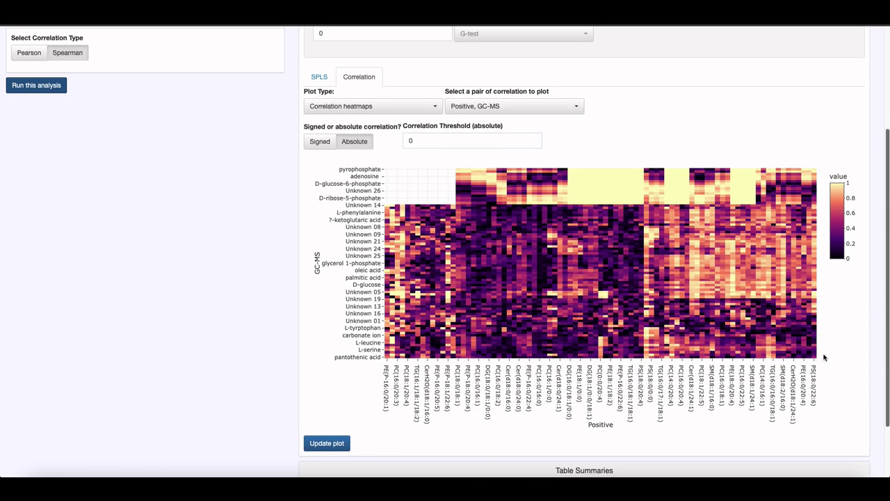
{"action": "left_click", "coordinate": [332, 443]}
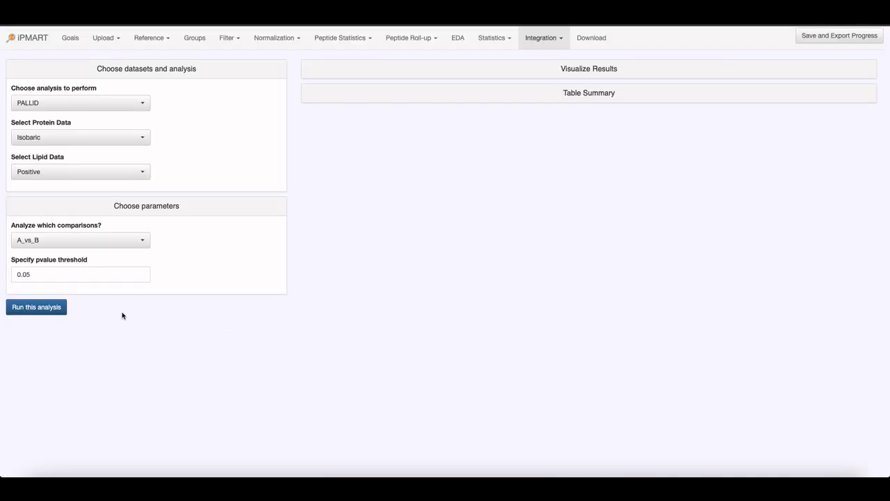
- Check the protein data and analysis choices for PALLID, and select A_vs_B as the comparison to analyze
{"action": "left_click", "coordinate": [85, 144]}
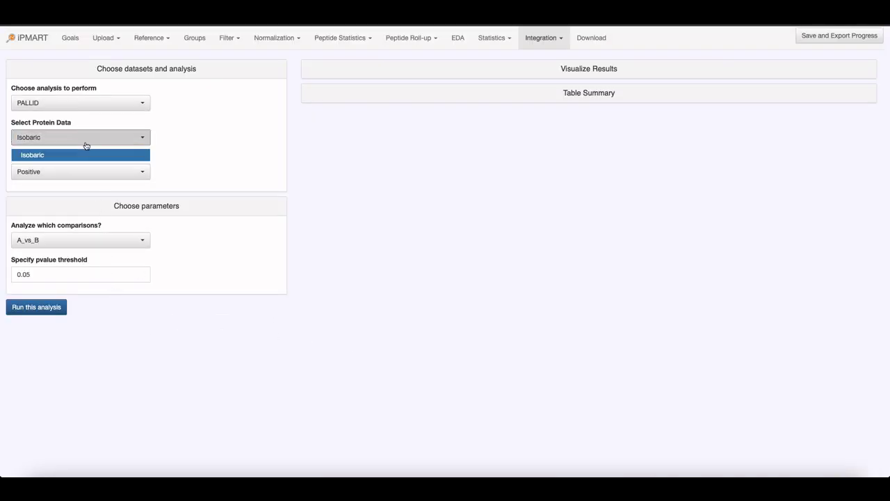
{"action": "left_click", "coordinate": [86, 144]}
{"action": "left_click", "coordinate": [84, 106]}
{"action": "left_click", "coordinate": [84, 105]}
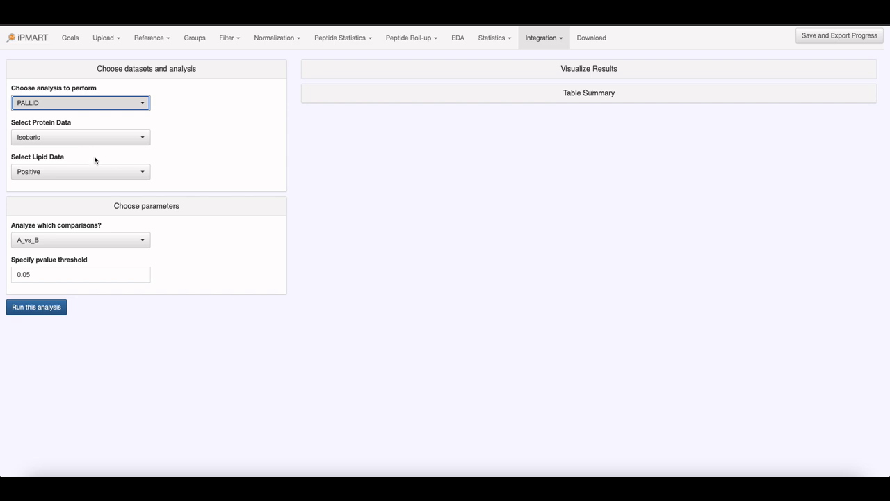
{"action": "left_click", "coordinate": [93, 241]}
{"action": "left_click", "coordinate": [89, 257]}
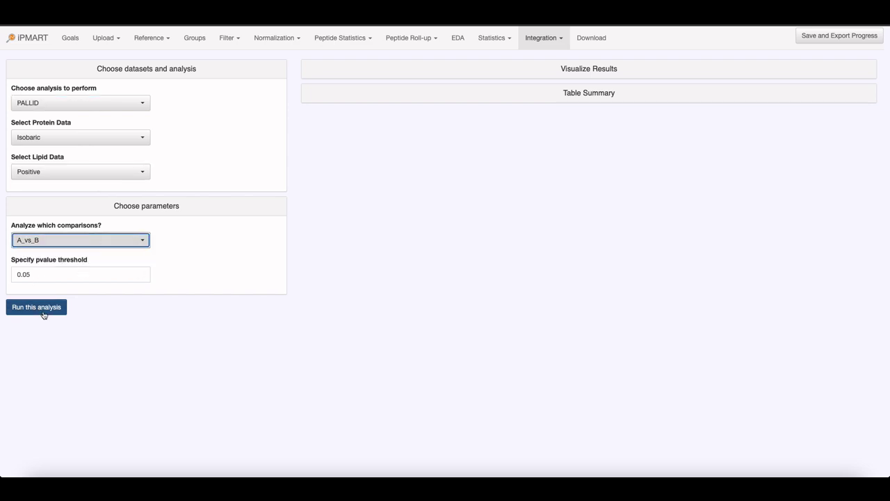